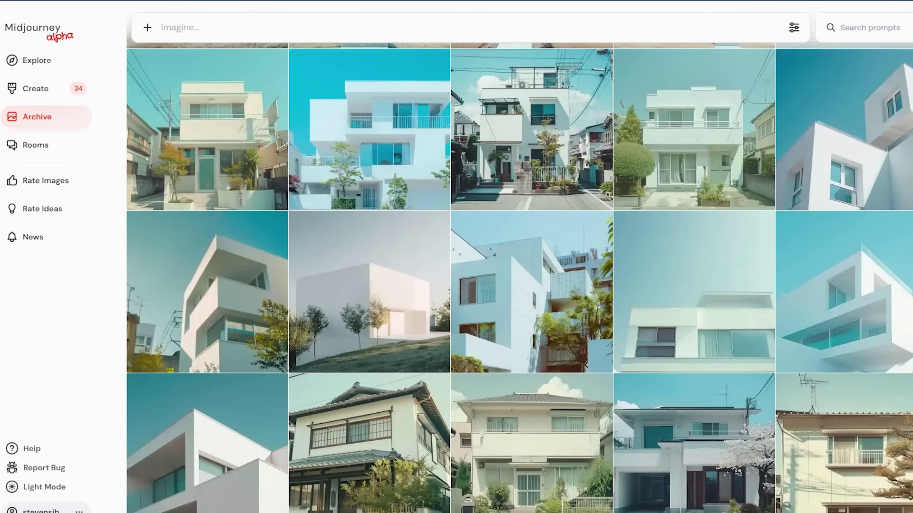
Scroll up the Archive grid to today's university-building renders tagged style raw, ar 16:9
{"action": "scroll", "coordinate": [520, 281], "scroll_direction": "up", "scroll_amount": 15}
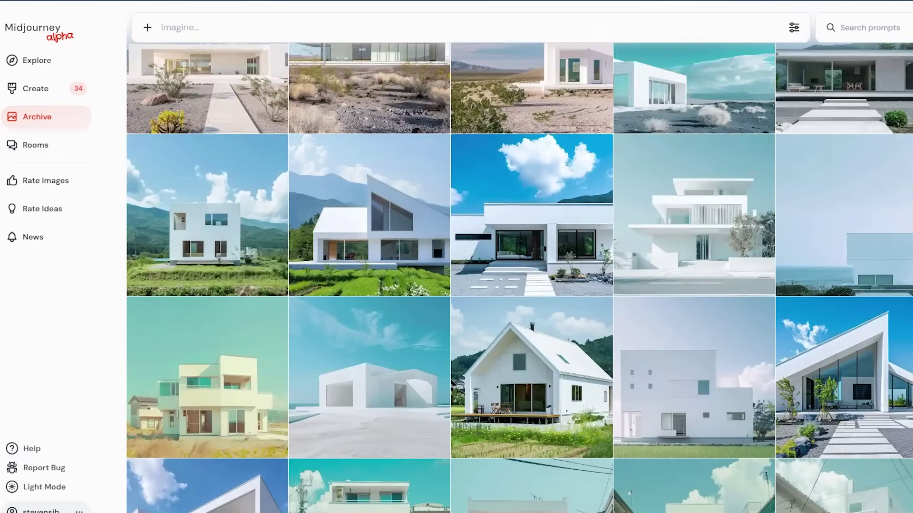
{"action": "scroll", "coordinate": [520, 281], "scroll_direction": "up", "scroll_amount": 14}
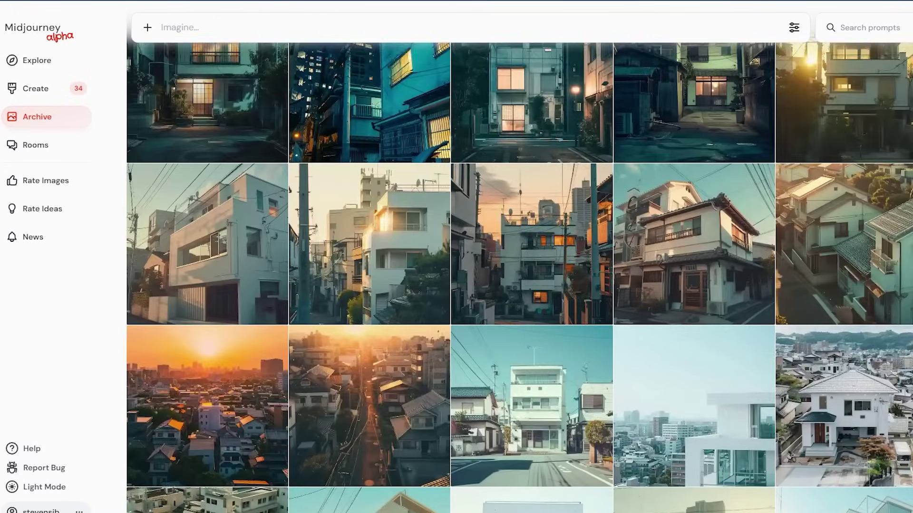
{"action": "scroll", "coordinate": [520, 281], "scroll_direction": "up", "scroll_amount": 15}
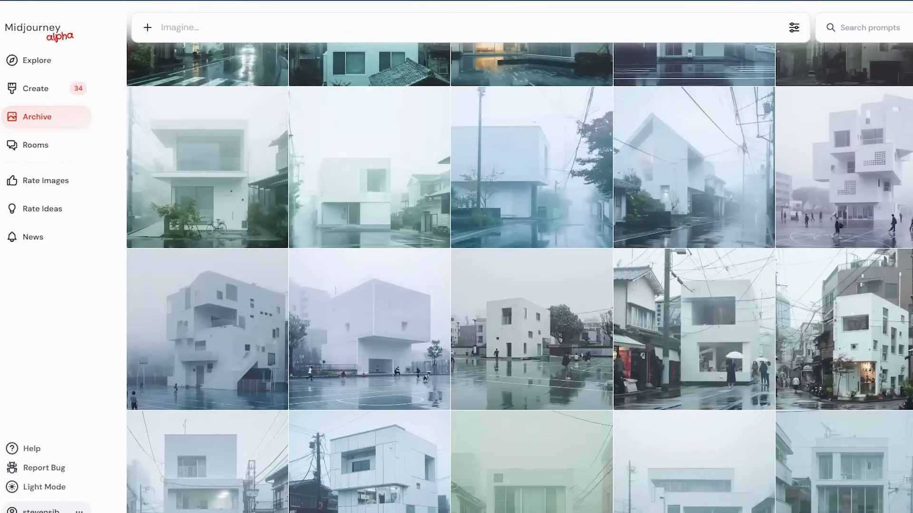
{"action": "scroll", "coordinate": [519, 281], "scroll_direction": "up", "scroll_amount": 15}
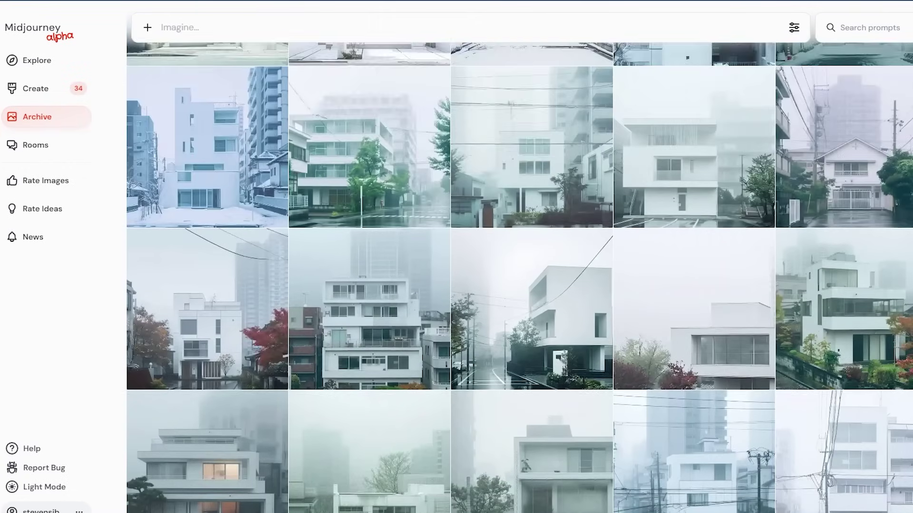
{"action": "scroll", "coordinate": [520, 281], "scroll_direction": "up", "scroll_amount": 11}
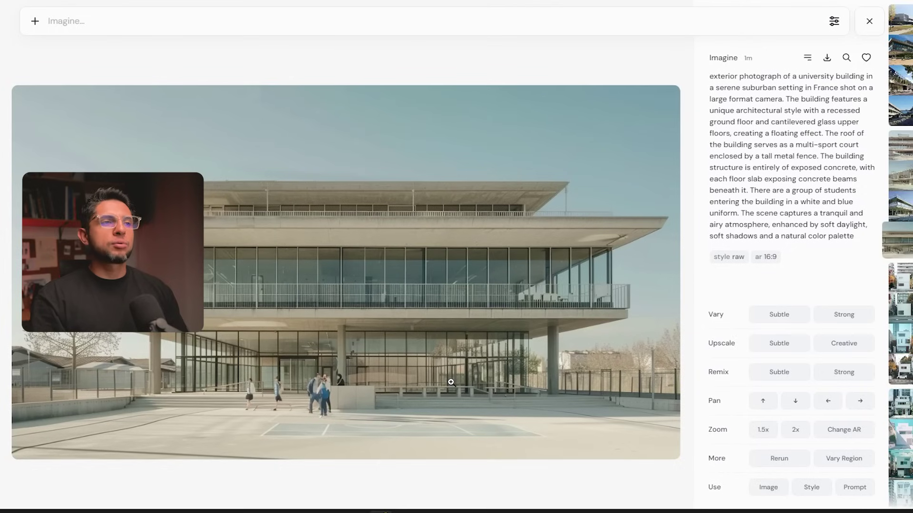
Open a concrete university render full size and step through three adjacent renders
{"action": "left_click", "coordinate": [452, 386]}
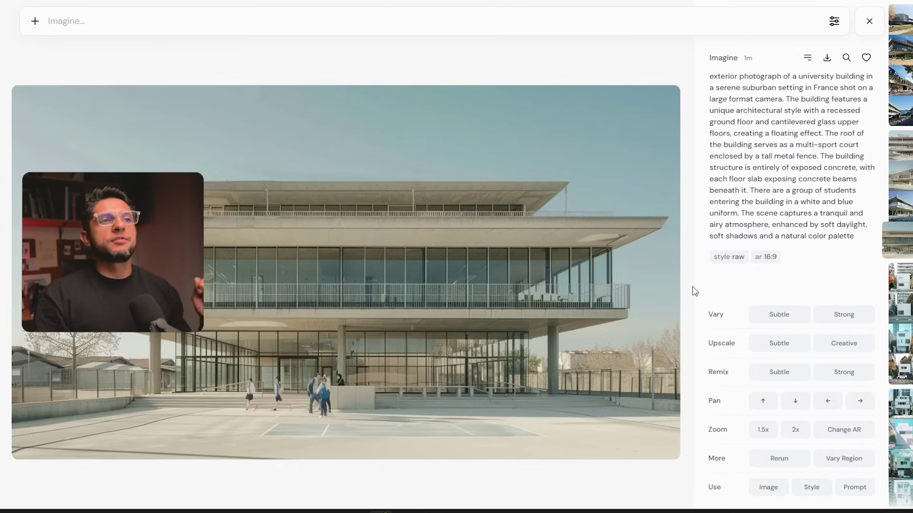
{"action": "key", "text": "Up"}
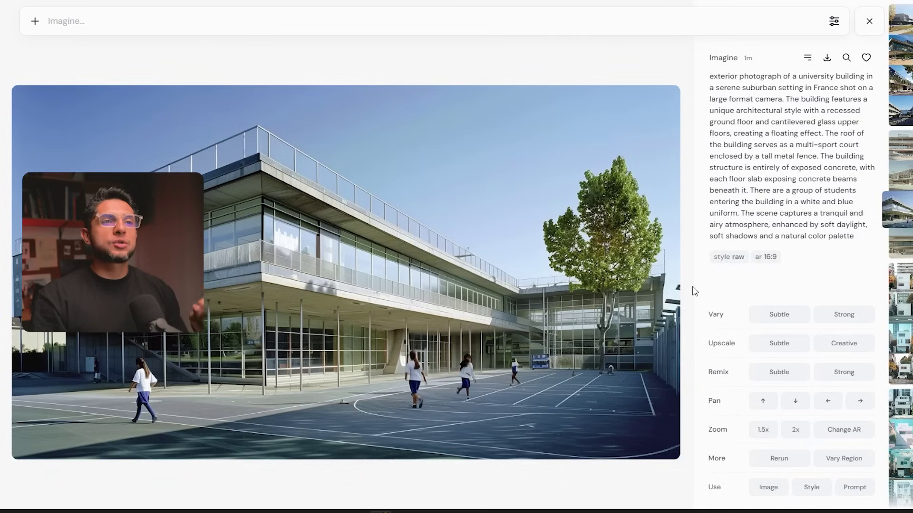
{"action": "key", "text": "Up"}
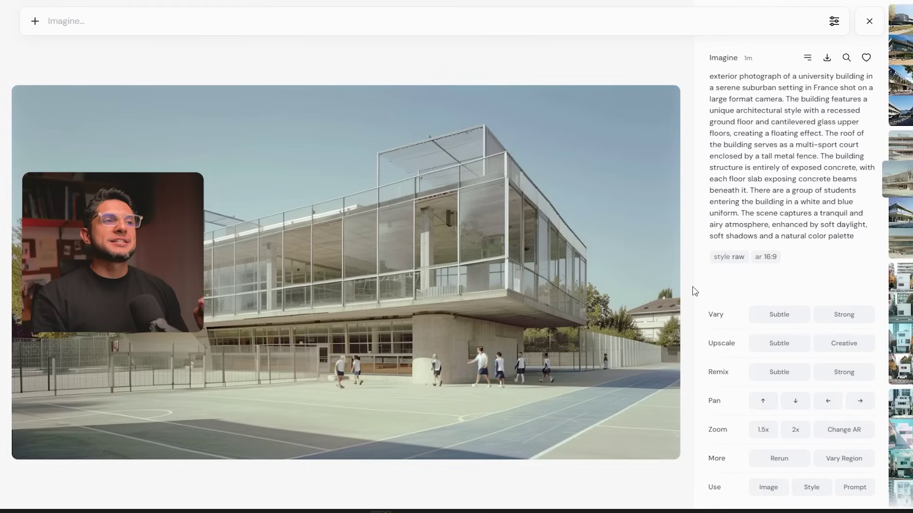
{"action": "key", "text": "Up"}
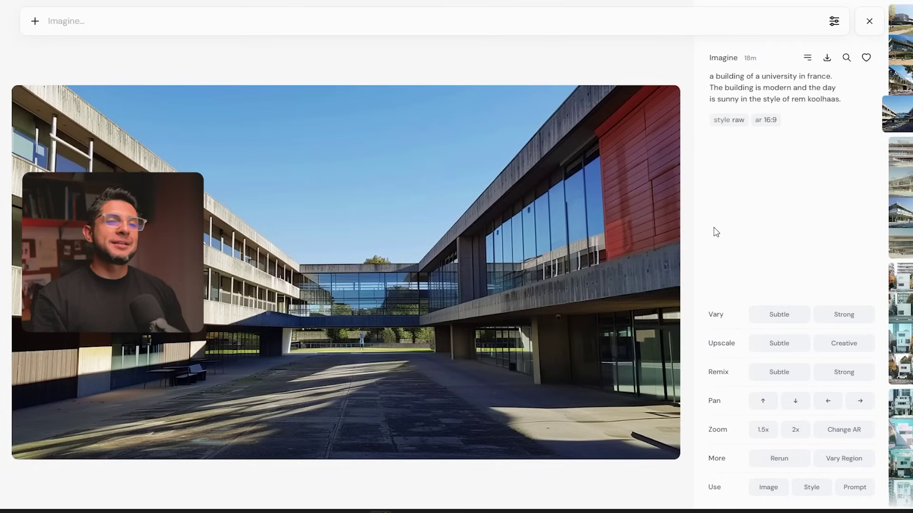
Page back through three earlier university-building renders in the viewer
{"action": "key", "text": "Left"}
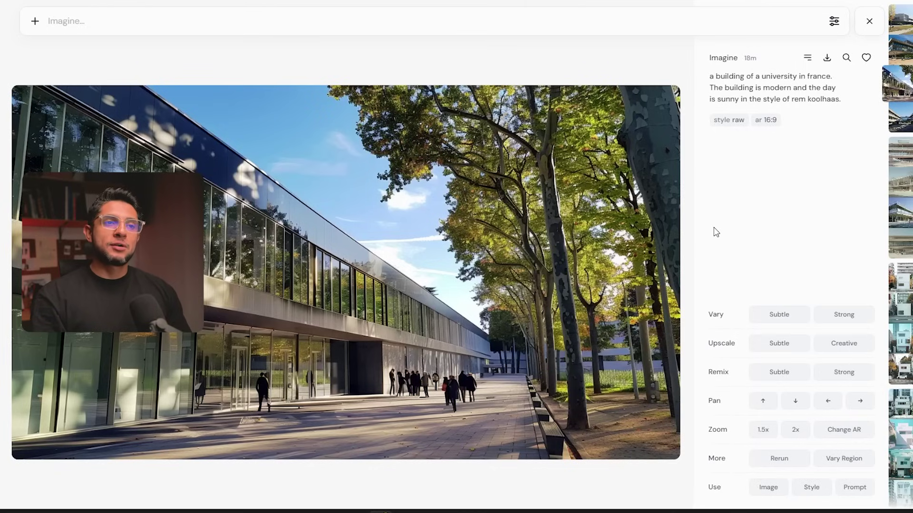
{"action": "key", "text": "Left"}
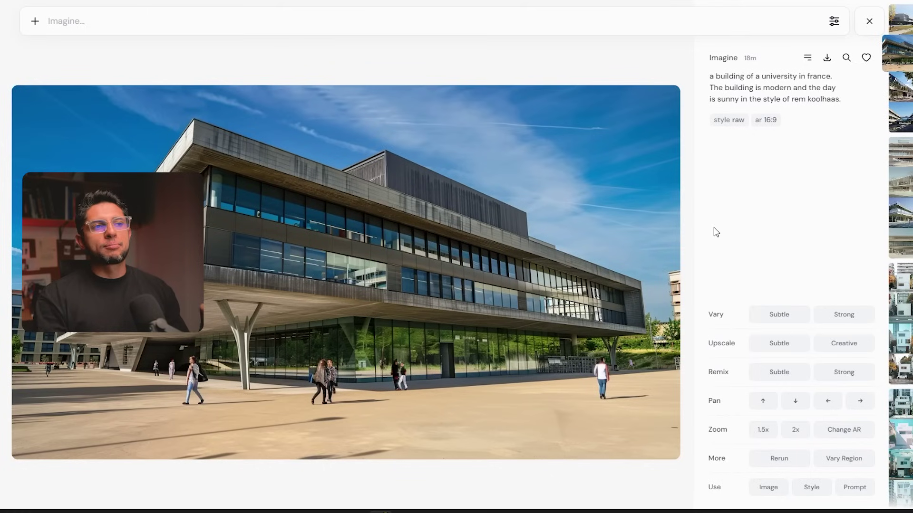
{"action": "key", "text": "Left"}
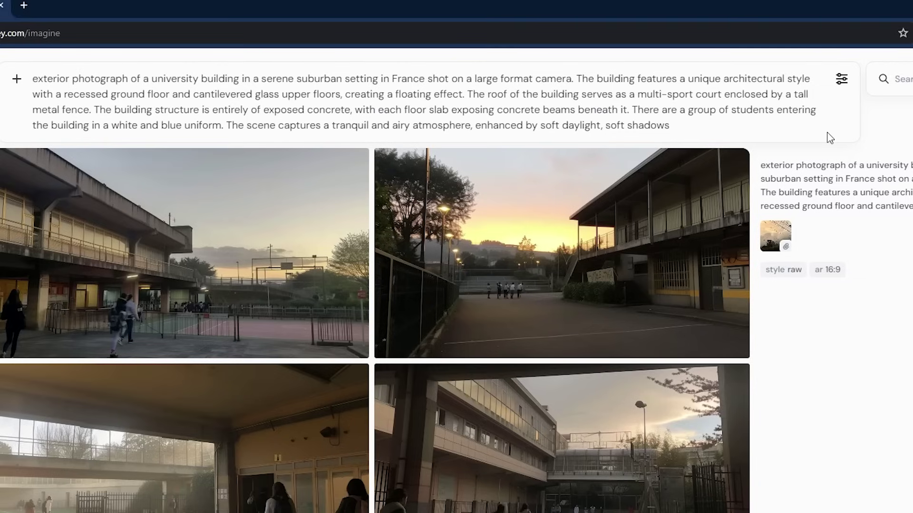
Append --sref to the prompt and post the sunset power-lines photo in the Discord chat
{"action": "type", "text": "--sref"}
{"action": "right_click", "coordinate": [719, 123]}
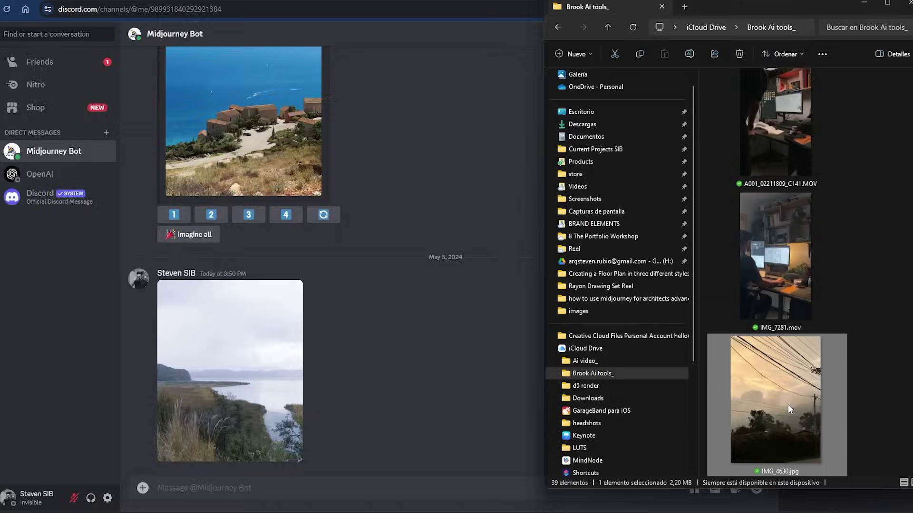
{"action": "left_click_drag", "start_coordinate": [775, 399], "coordinate": [316, 411]}
{"action": "key", "text": "Return"}
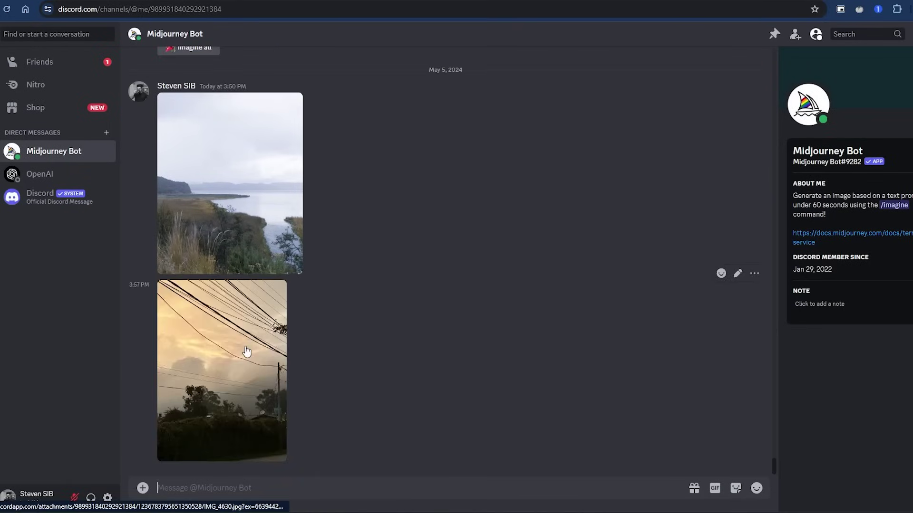
Copy the sunset photo, paste it after --sref as the style reference, and submit
{"action": "left_click", "coordinate": [246, 352]}
{"action": "right_click", "coordinate": [468, 248]}
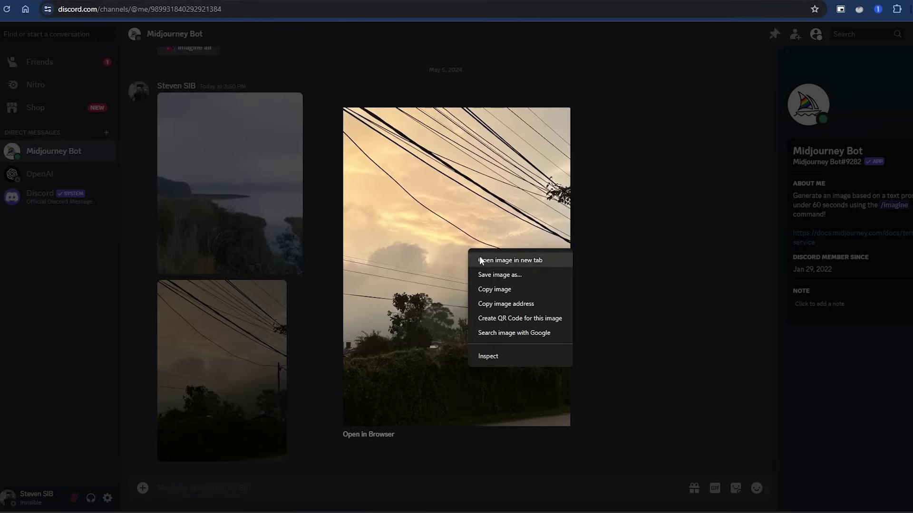
{"action": "left_click", "coordinate": [499, 304]}
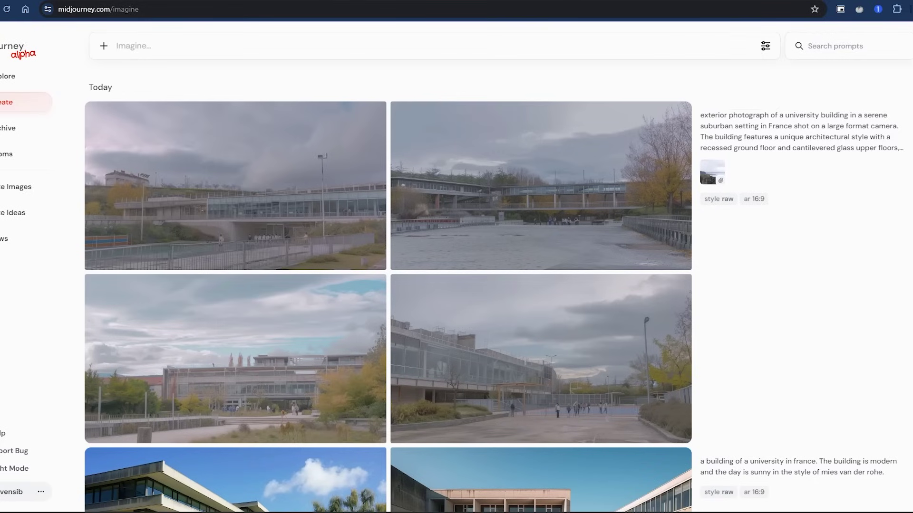
{"action": "right_click", "coordinate": [136, 66]}
{"action": "left_click", "coordinate": [179, 199]}
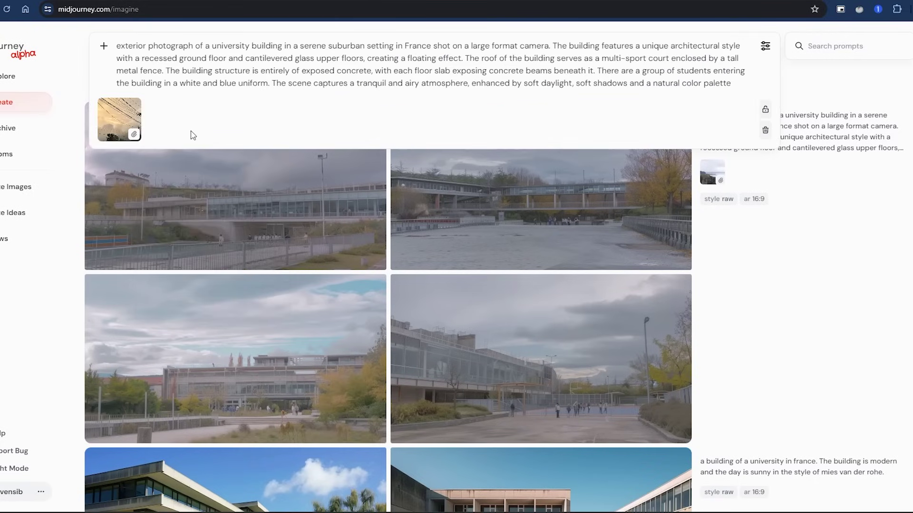
{"action": "key", "text": "Return"}
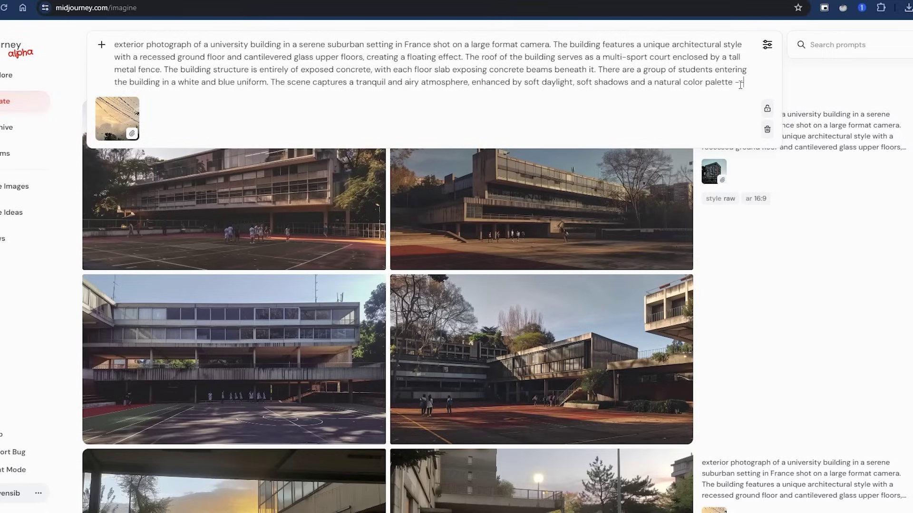
Set the style weight to --sw 50 at the end of the prompt and submit
{"action": "type", "text": "sw 50"}
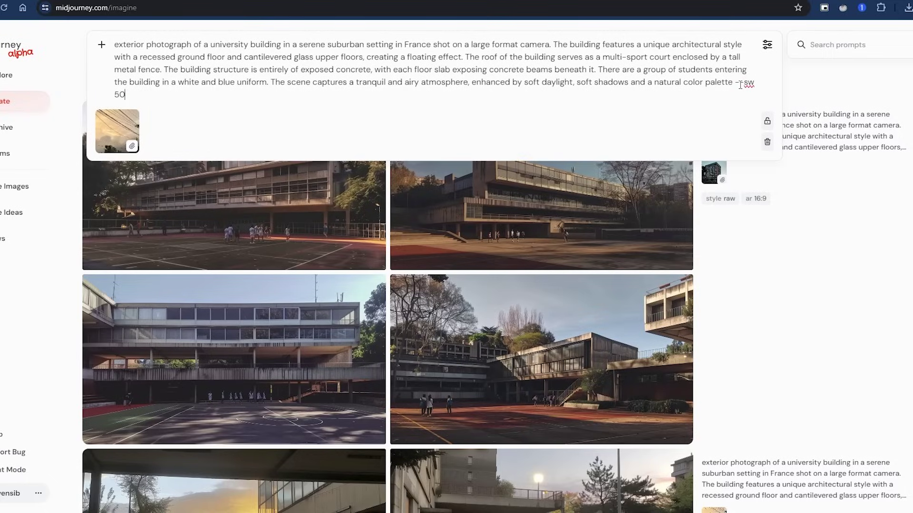
{"action": "key", "text": "Return"}
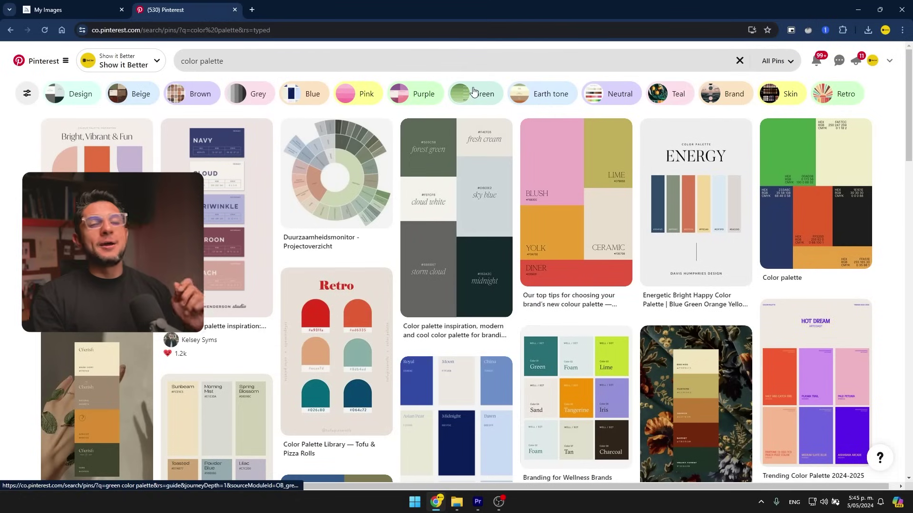
Copy the film-still palette image from the '50 Iconic Films and Their Color Palettes' pin
{"action": "scroll", "coordinate": [484, 102], "scroll_direction": "down", "scroll_amount": 4}
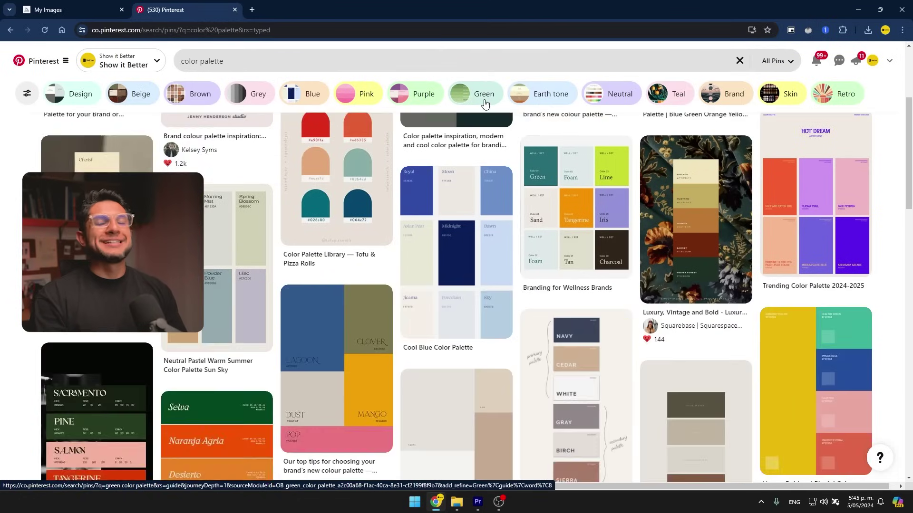
{"action": "scroll", "coordinate": [484, 104], "scroll_direction": "down", "scroll_amount": 15}
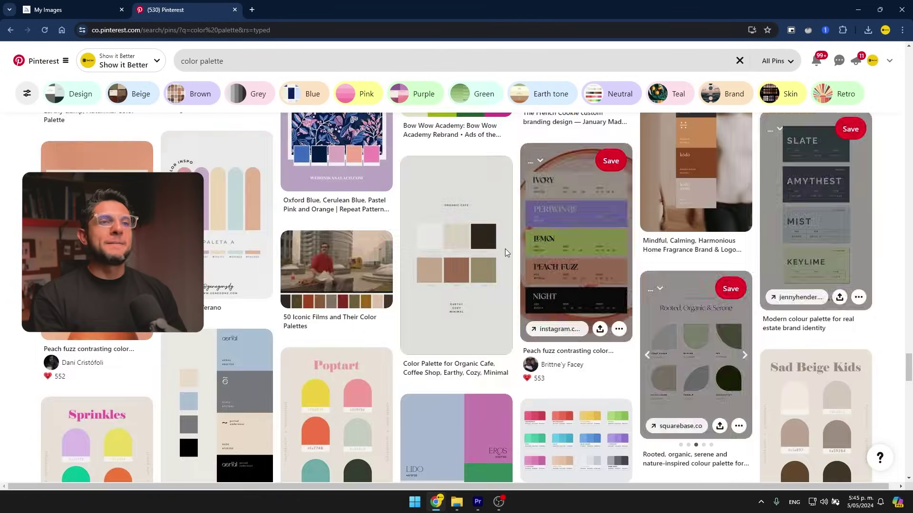
{"action": "left_click", "coordinate": [354, 274]}
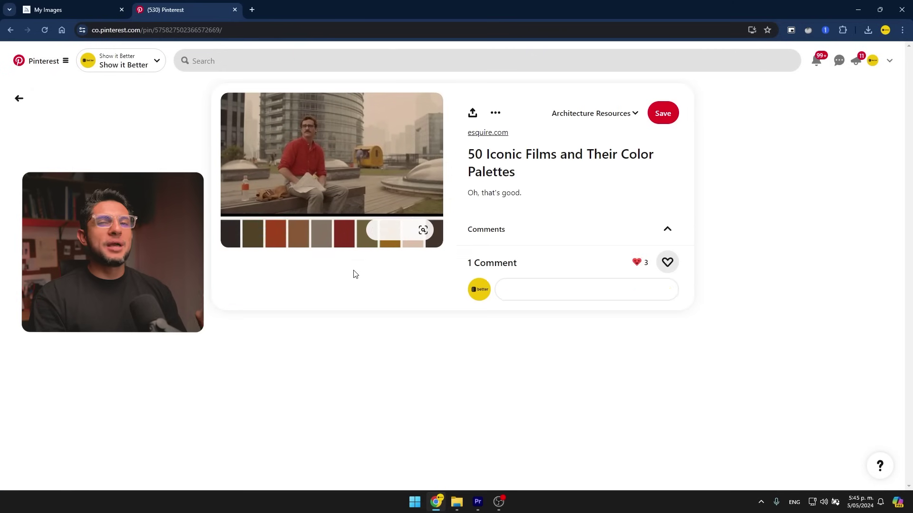
{"action": "right_click", "coordinate": [329, 162]}
{"action": "left_click", "coordinate": [347, 195]}
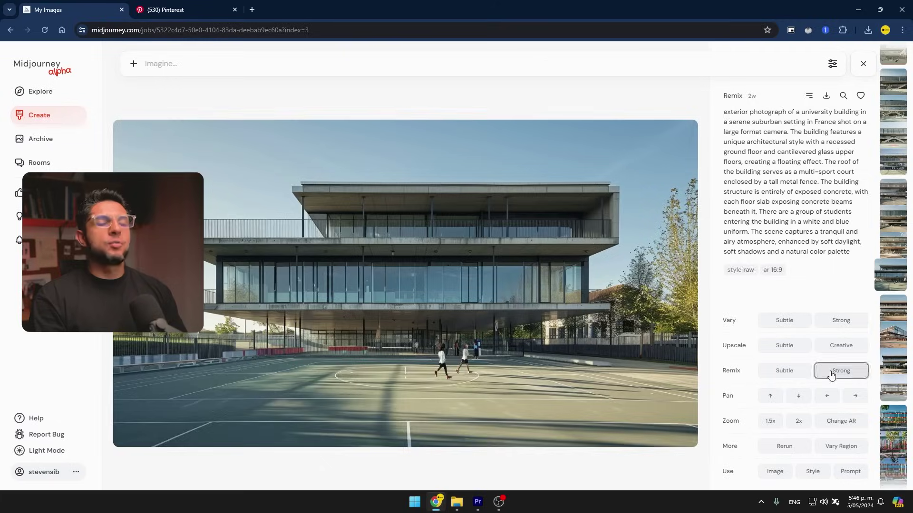
{"action": "left_click", "coordinate": [840, 371]}
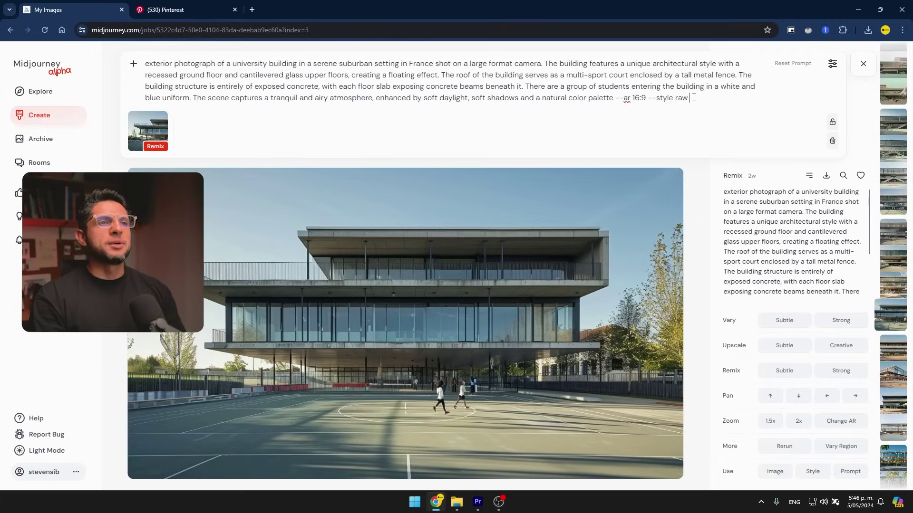
Paste the film-still palette image into the prompt, append --sref, and submit
{"action": "key", "text": "ctrl+v"}
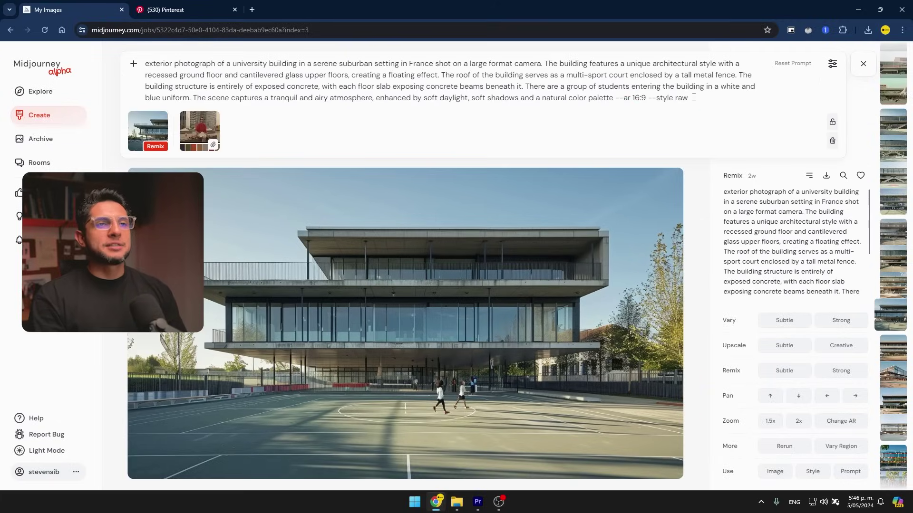
{"action": "left_click", "coordinate": [694, 97]}
{"action": "type", "text": "--"}
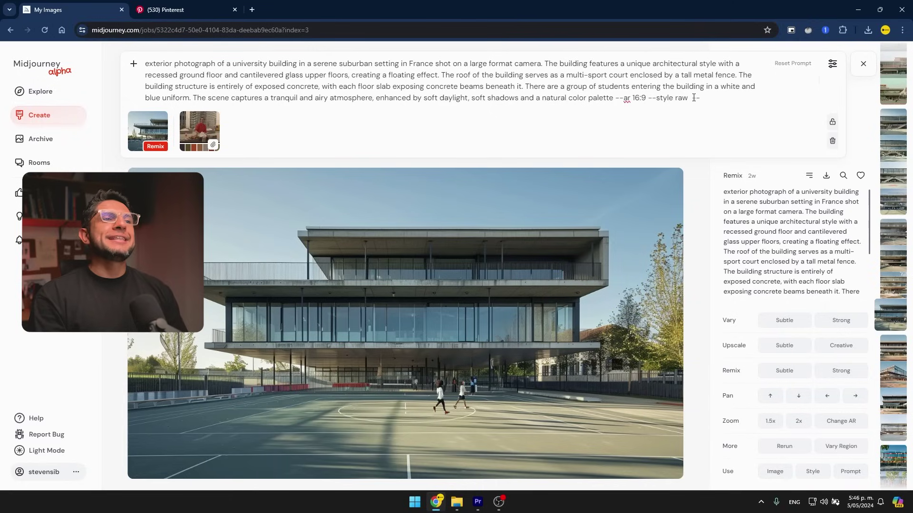
{"action": "type", "text": "sref"}
{"action": "key", "text": "Return"}
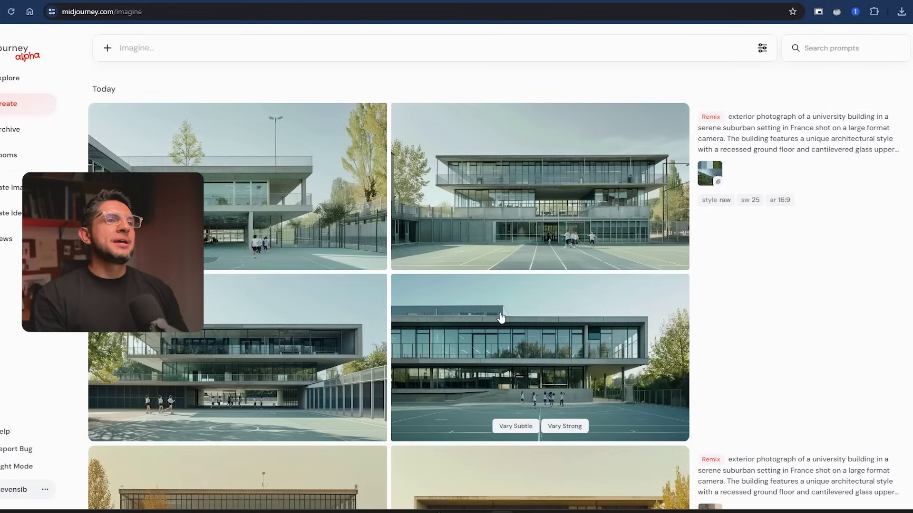
Set the image size to 4:3 Landscape and keep model version 6
{"action": "left_click", "coordinate": [762, 48]}
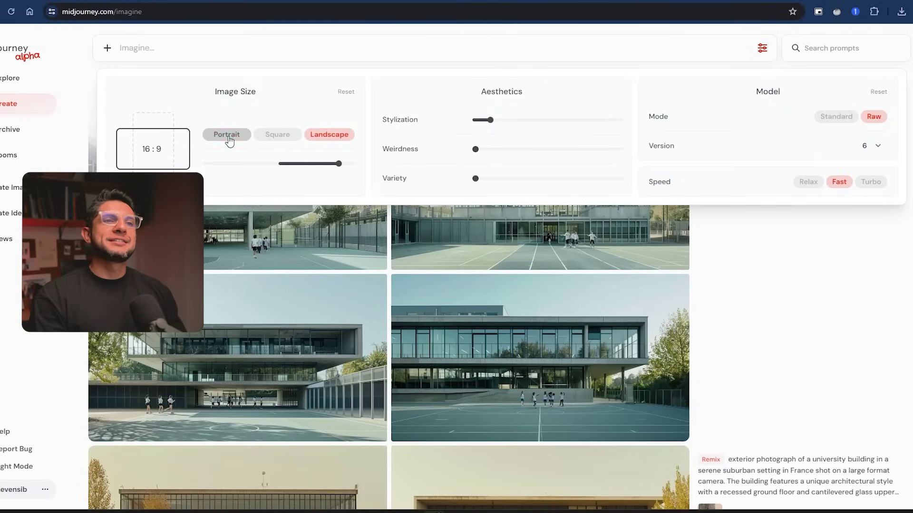
{"action": "left_click_drag", "start_coordinate": [228, 163], "coordinate": [350, 164]}
{"action": "left_click", "coordinate": [336, 135]}
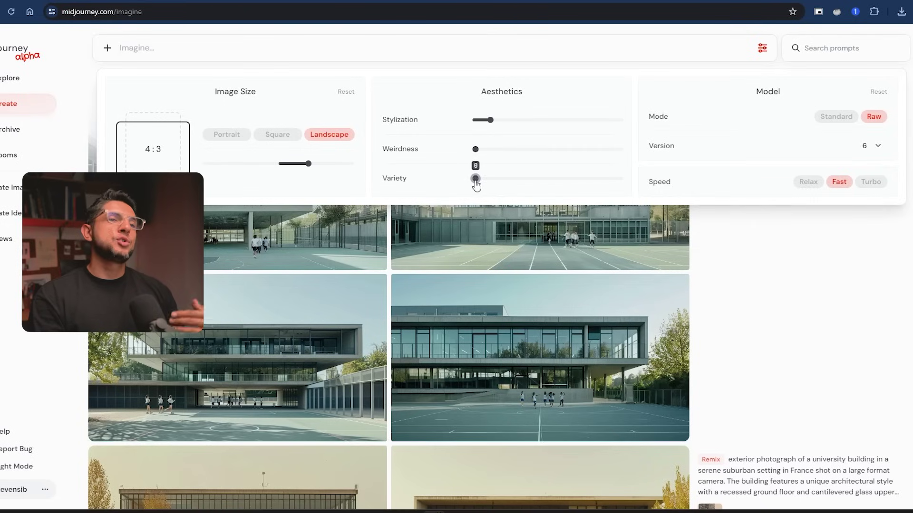
{"action": "left_click", "coordinate": [871, 149]}
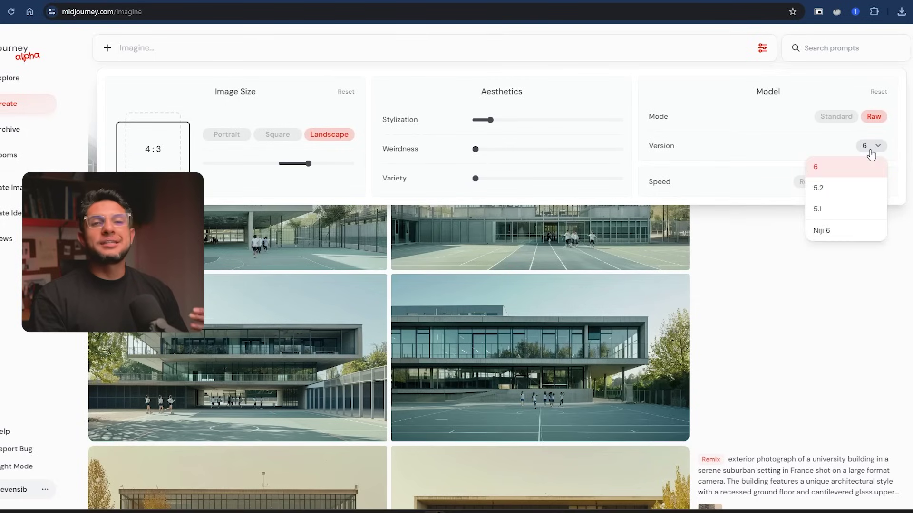
{"action": "left_click", "coordinate": [872, 149]}
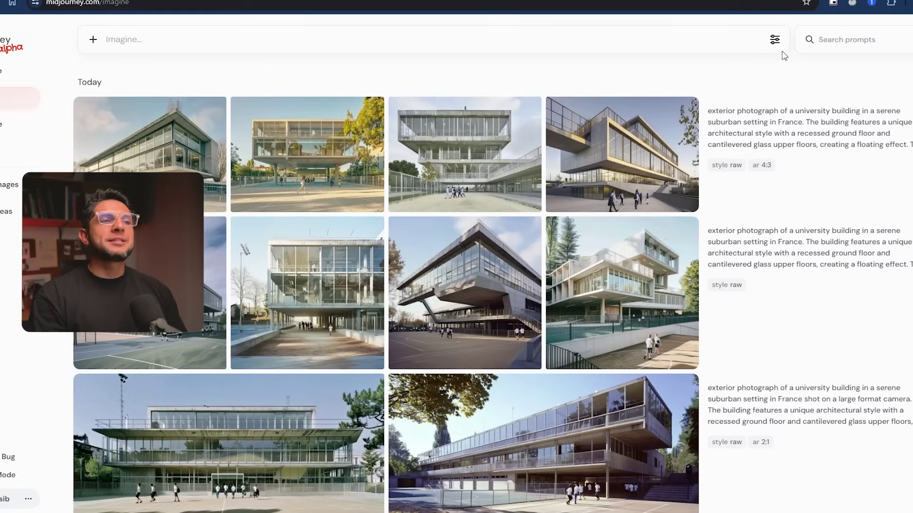
Drag Stylization to 0 in the settings, then move to the next generated image
{"action": "left_click", "coordinate": [774, 39]}
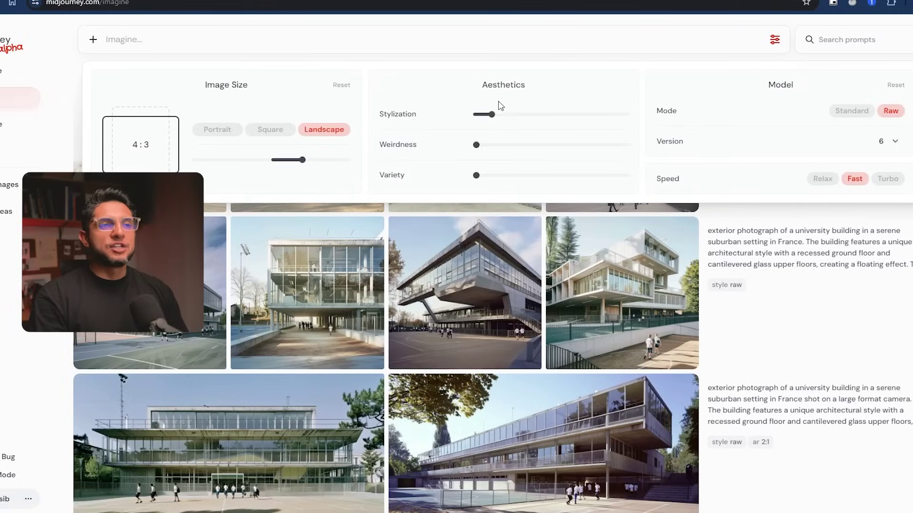
{"action": "left_click_drag", "start_coordinate": [490, 114], "coordinate": [633, 118]}
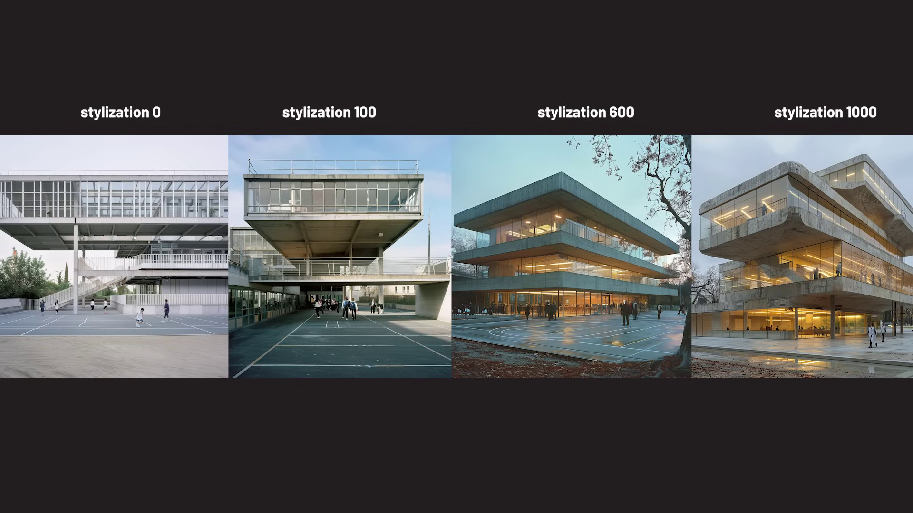
{"action": "key", "text": "Right"}
{"action": "key", "text": "Right"}
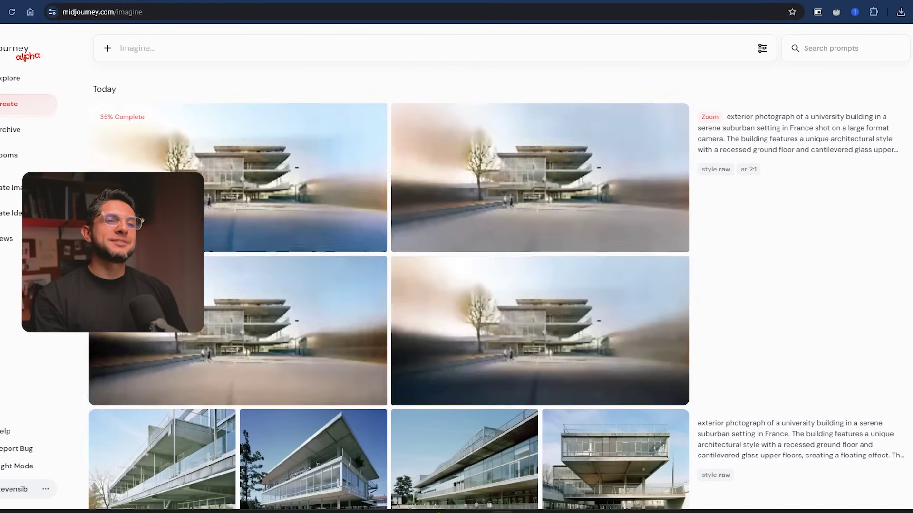
Creative-upscale the fourth zoomed-out 2:1 render and open the new Upscale (C) job
{"action": "scroll", "coordinate": [389, 285], "scroll_direction": "down", "scroll_amount": 8}
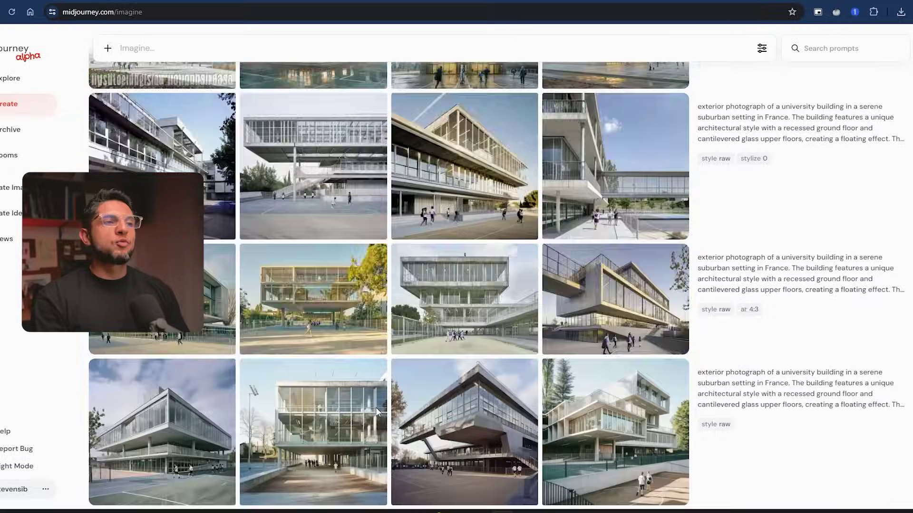
{"action": "scroll", "coordinate": [388, 285], "scroll_direction": "up", "scroll_amount": 8}
{"action": "left_click", "coordinate": [552, 319]}
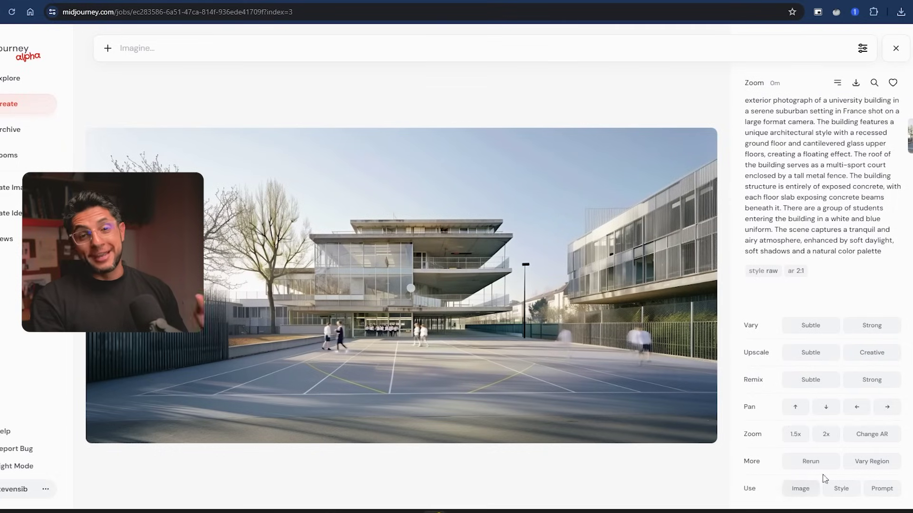
{"action": "left_click", "coordinate": [868, 358]}
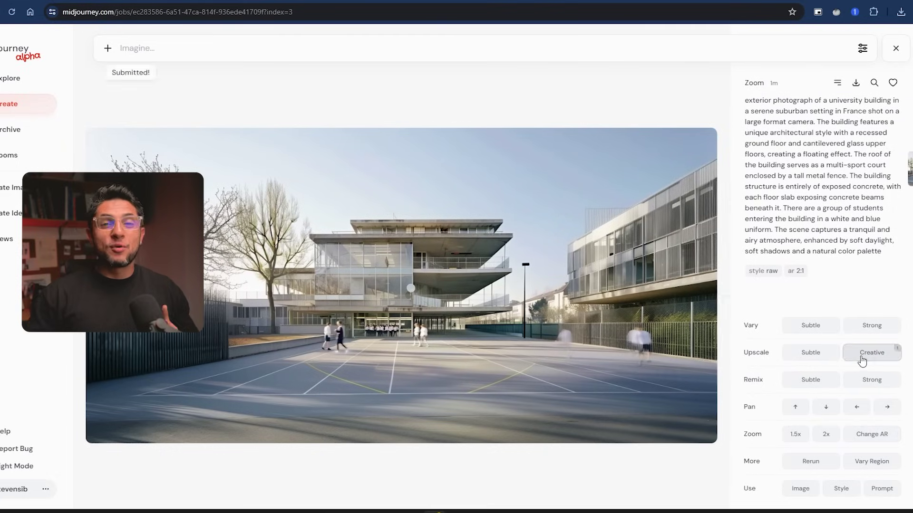
{"action": "key", "text": "Escape"}
{"action": "left_click", "coordinate": [171, 151]}
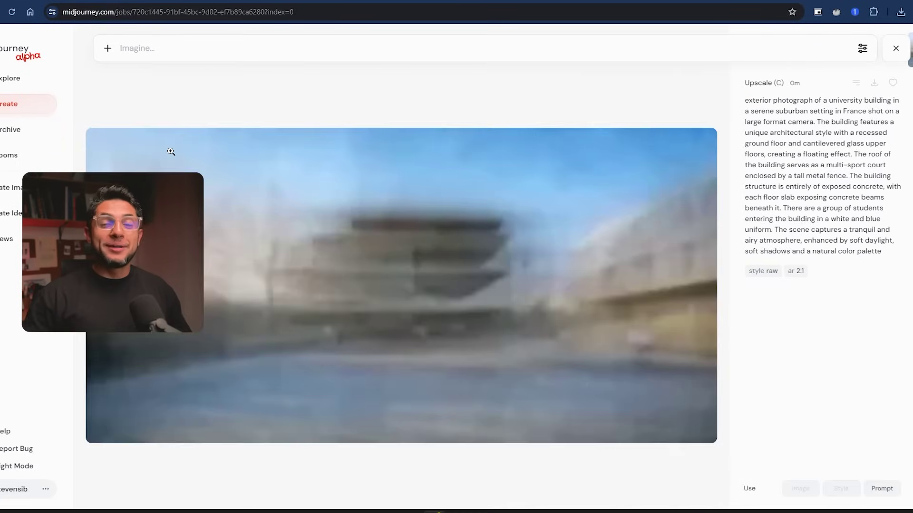